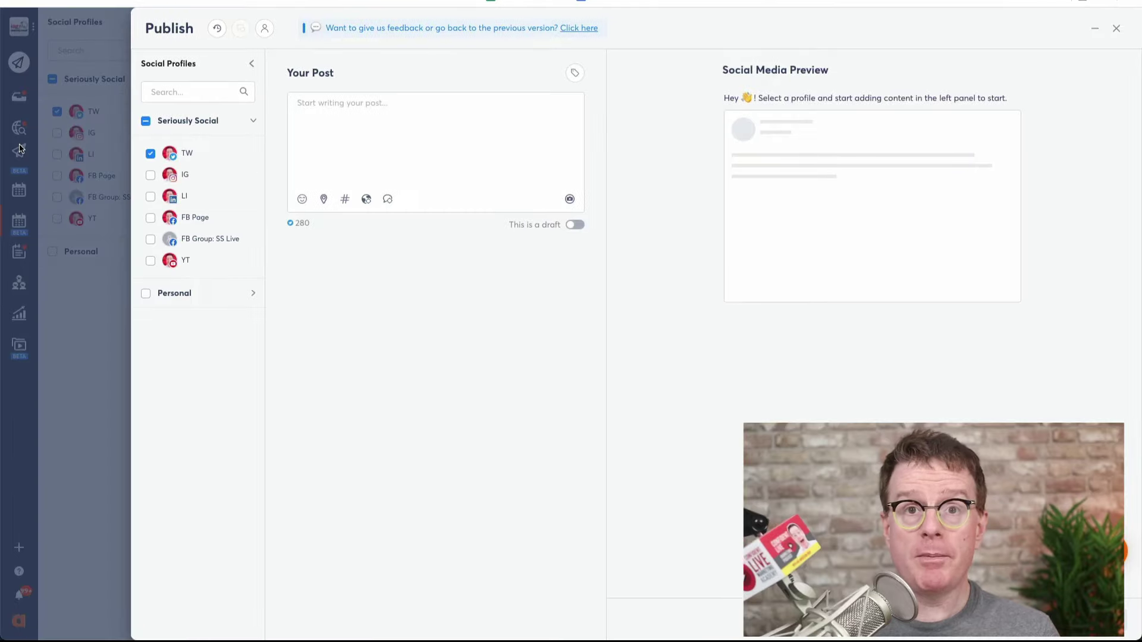
Add the YT and FB Group: SS Live profiles and check the organisation's profile grouping.
{"action": "mouse_move", "coordinate": [141, 176]}
{"action": "left_click", "coordinate": [156, 278]}
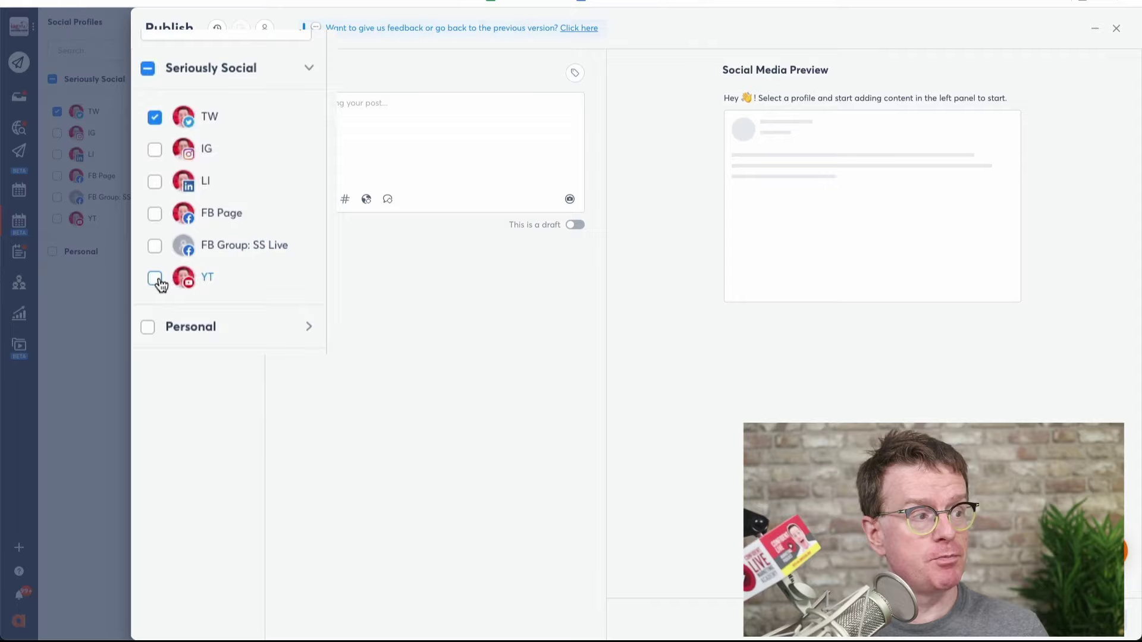
{"action": "left_click", "coordinate": [157, 246]}
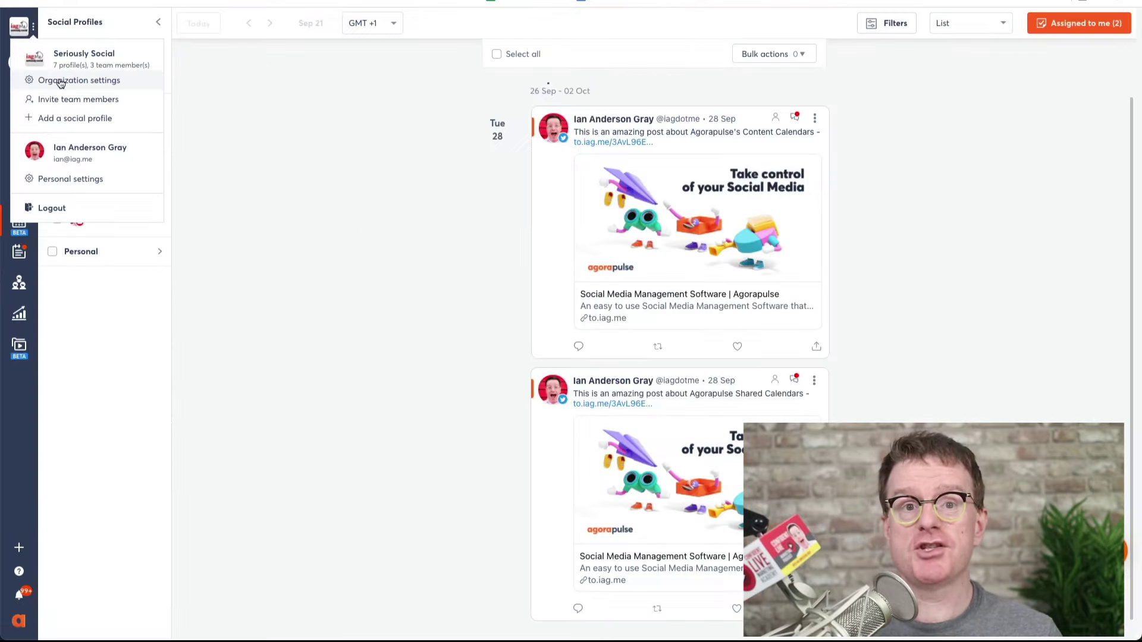
{"action": "left_click", "coordinate": [60, 81]}
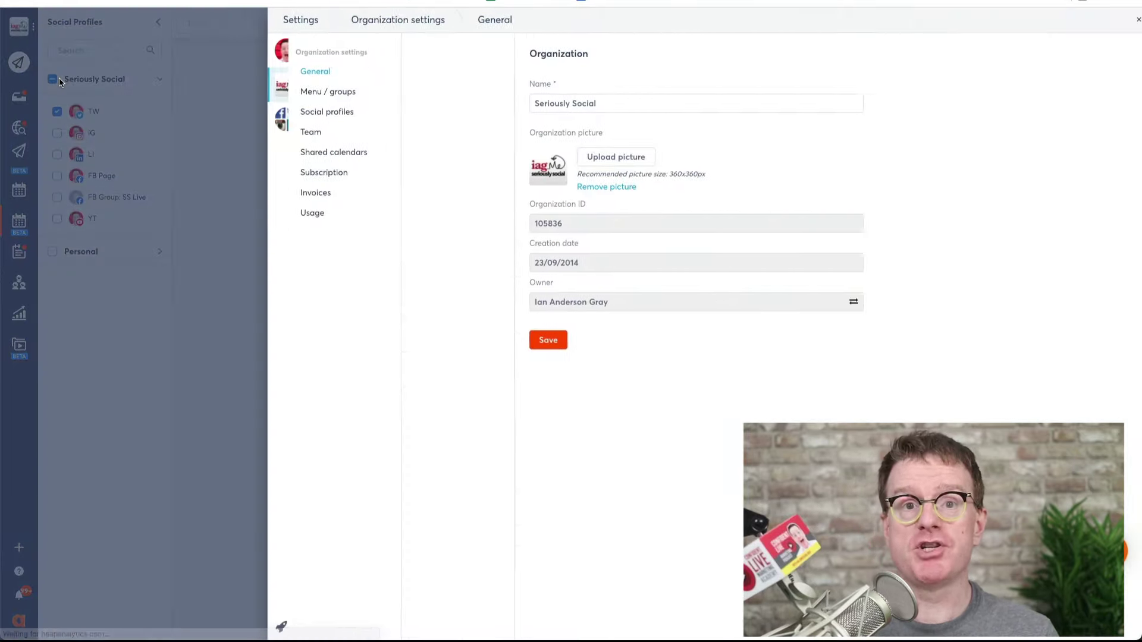
{"action": "left_click", "coordinate": [453, 93]}
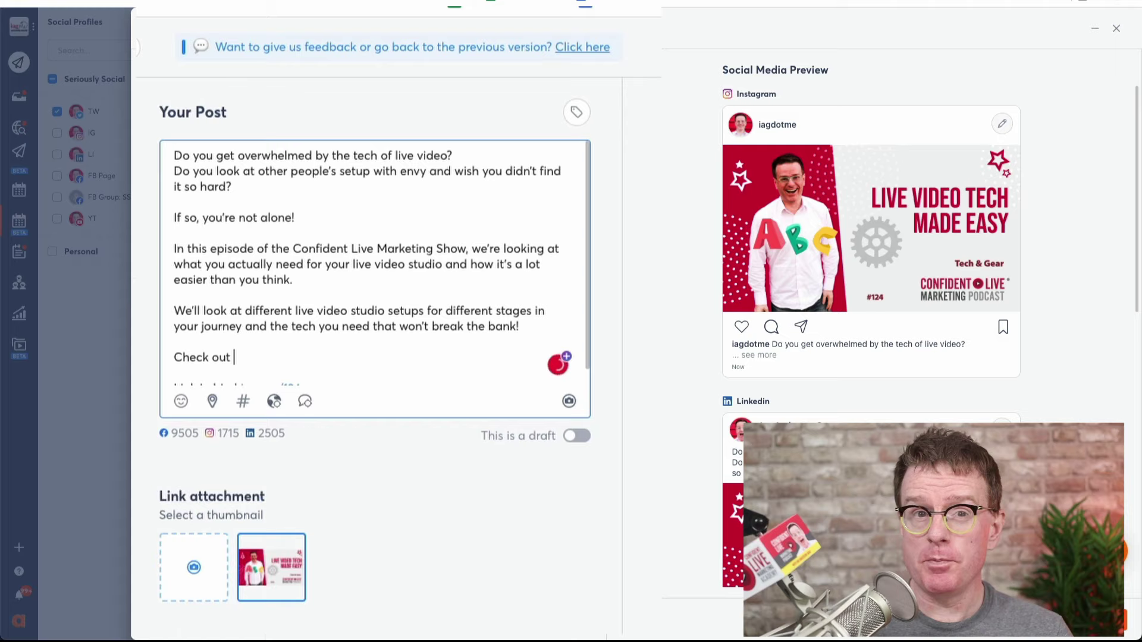
{"action": "type", "text": "@"}
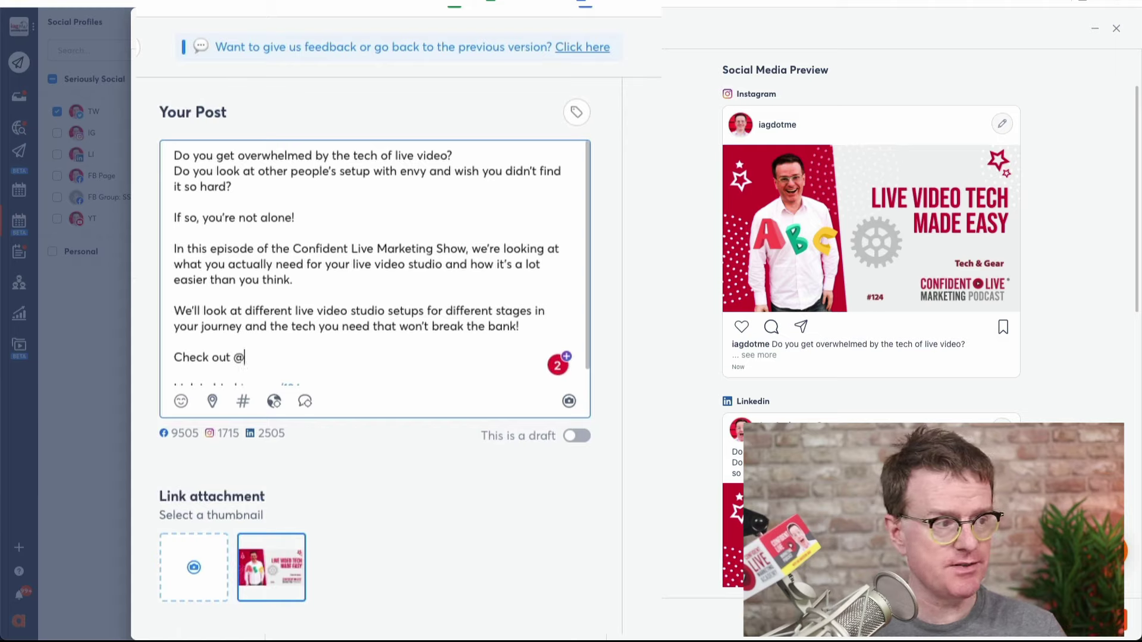
{"action": "type", "text": "agorapulse"}
{"action": "key", "text": "Return"}
{"action": "type", "text": "agora"}
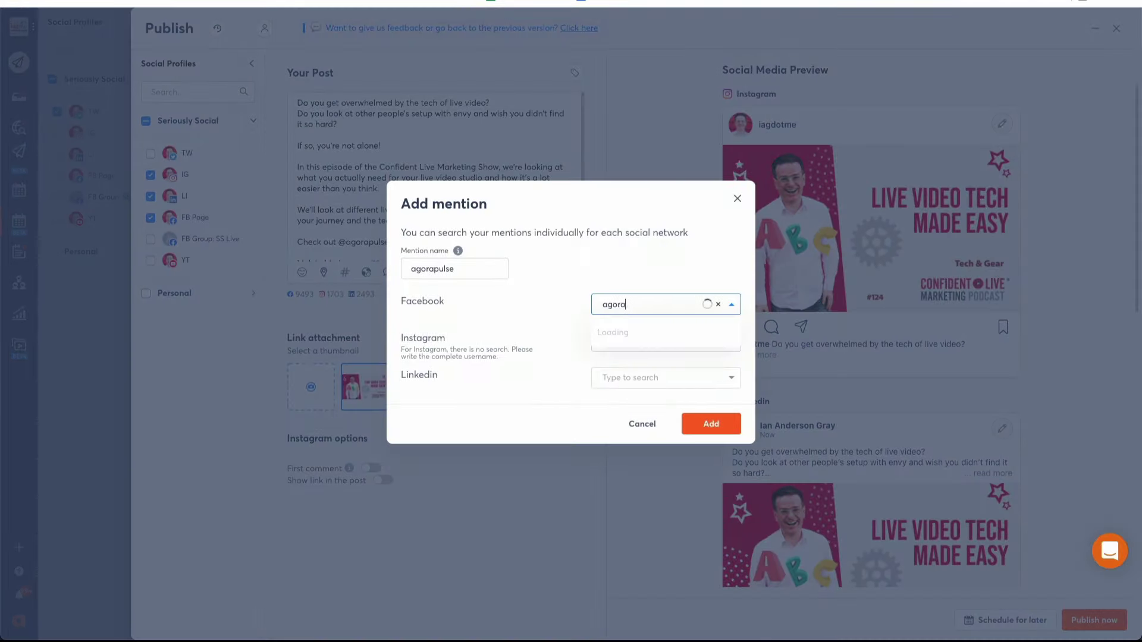
{"action": "type", "text": "pulse"}
{"action": "left_click", "coordinate": [632, 334]}
{"action": "left_click", "coordinate": [661, 378]}
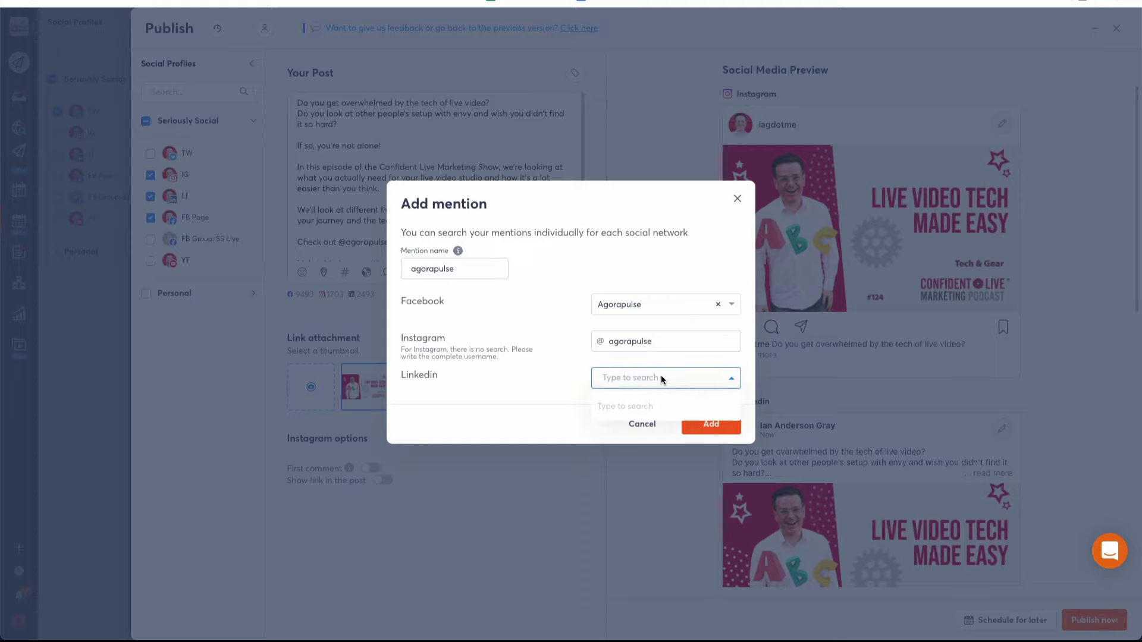
{"action": "type", "text": "agorapulse"}
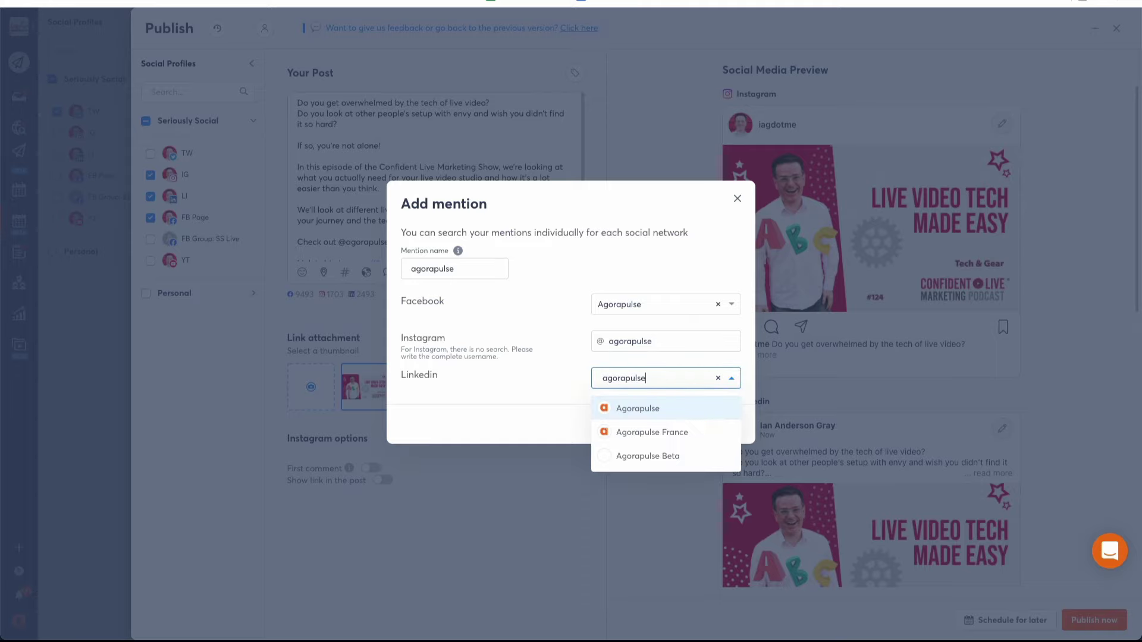
{"action": "left_click", "coordinate": [651, 408]}
{"action": "left_click", "coordinate": [721, 425]}
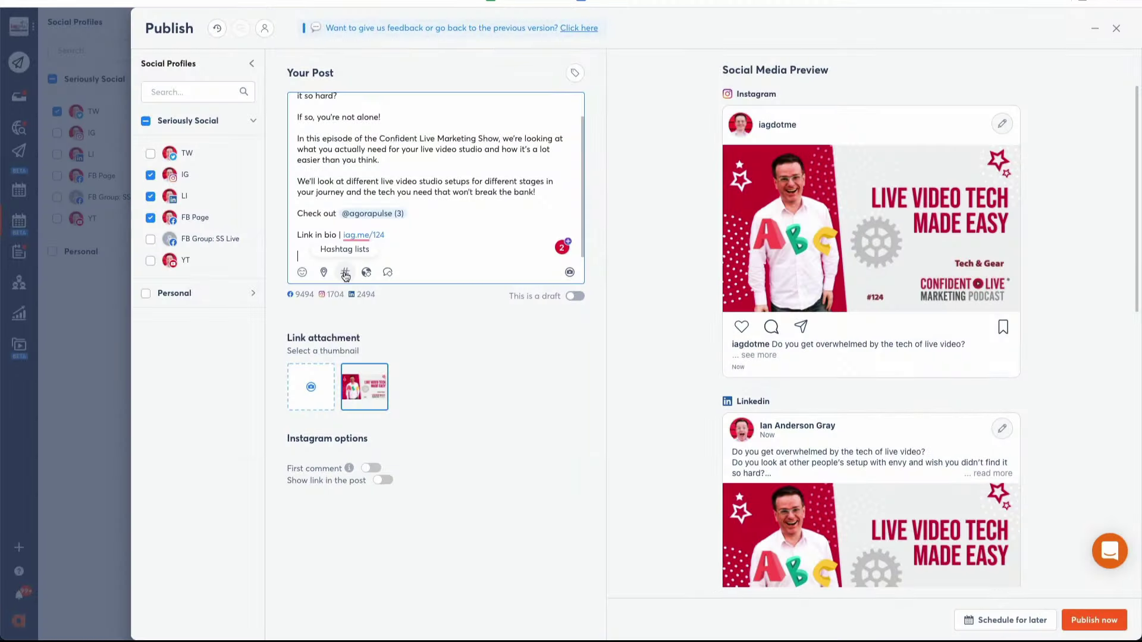
{"action": "left_click", "coordinate": [345, 273]}
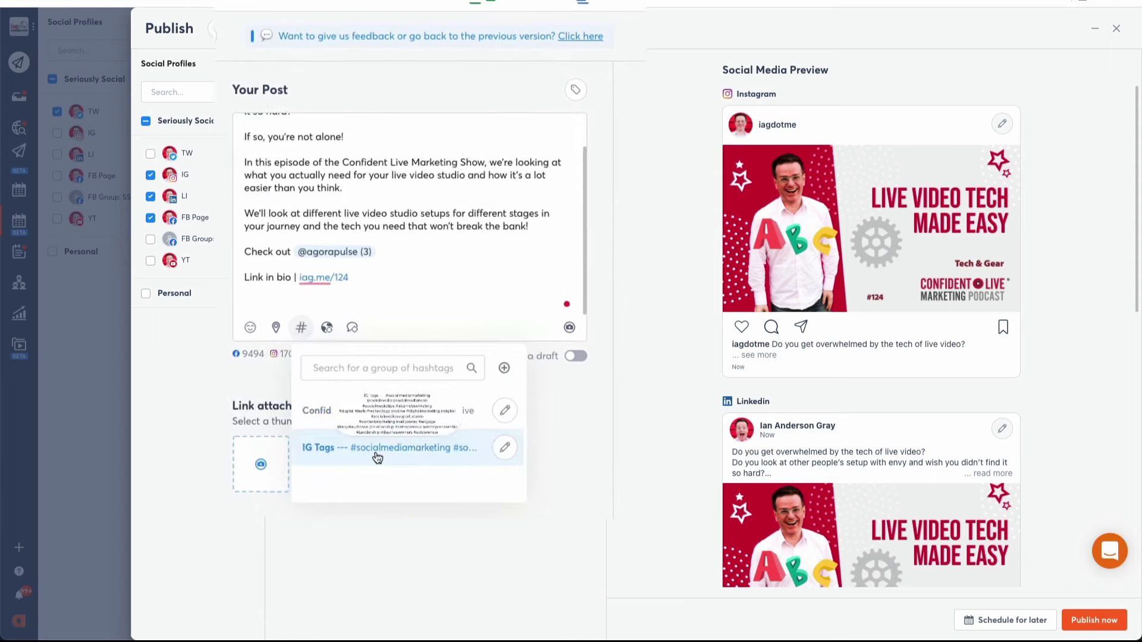
{"action": "left_click", "coordinate": [411, 380]}
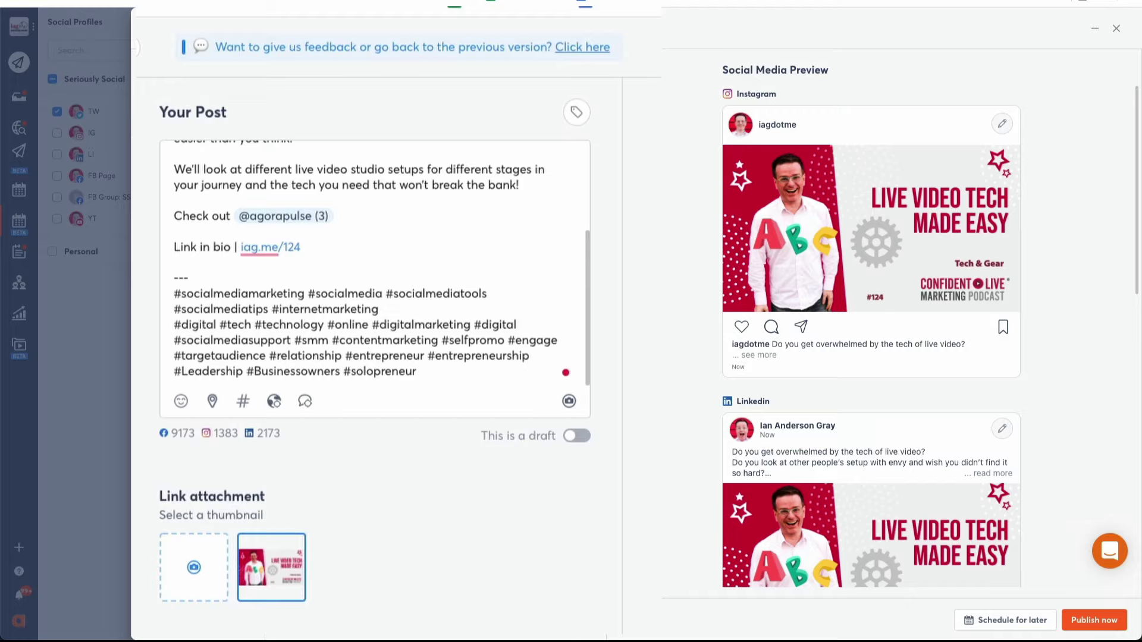
{"action": "left_click", "coordinate": [569, 401]}
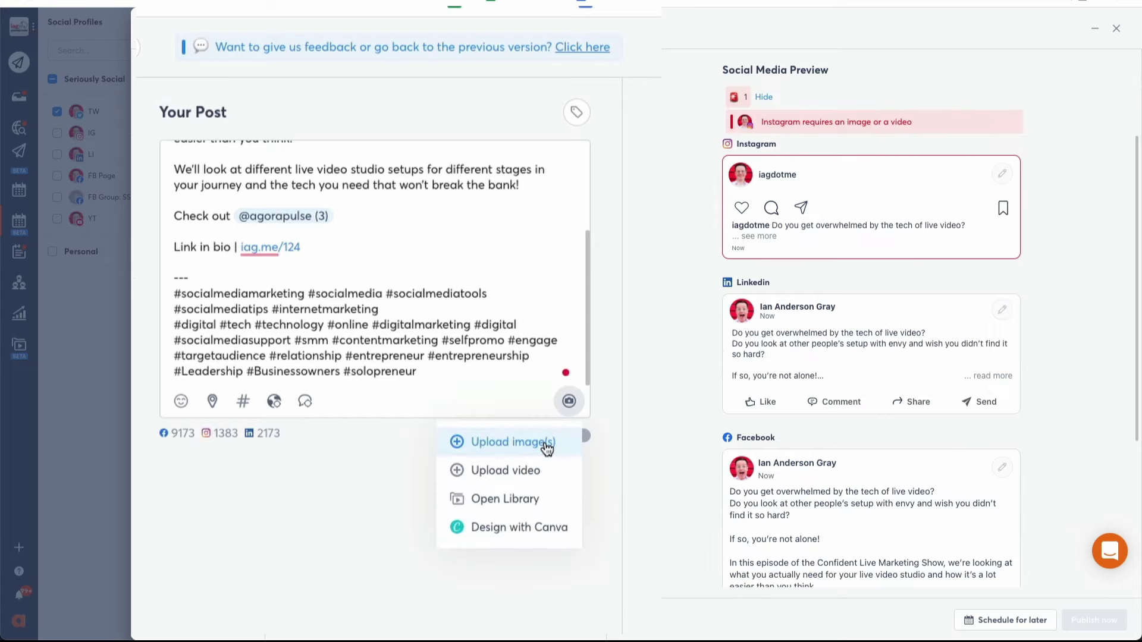
Attach the surprised-man photo and review the Instagram, LinkedIn and Facebook previews.
{"action": "left_click", "coordinate": [529, 500]}
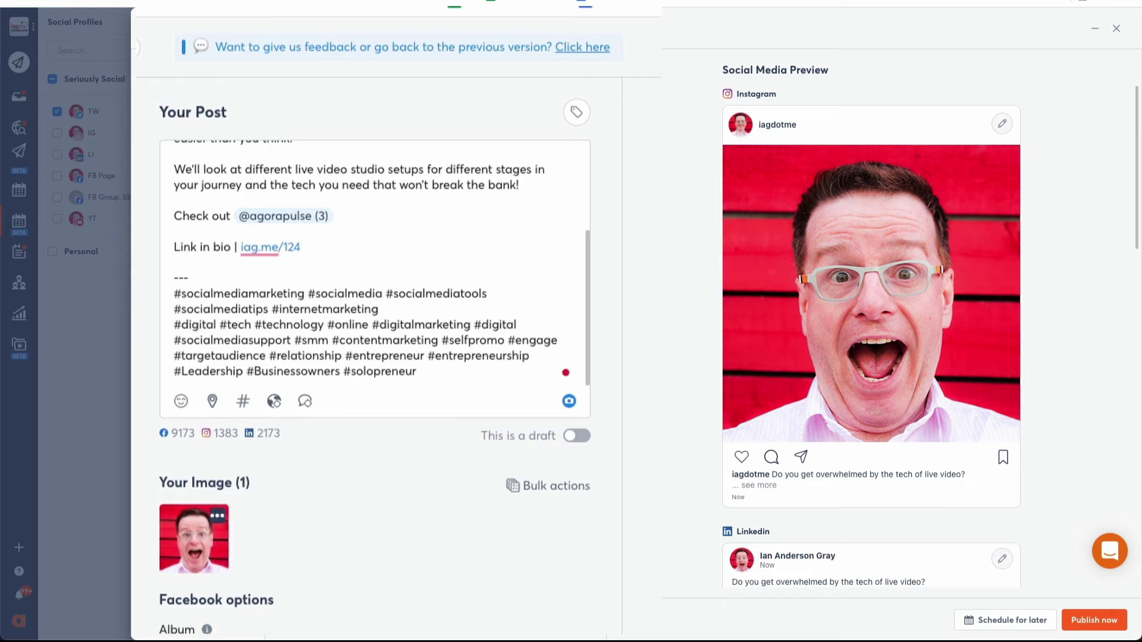
{"action": "scroll", "coordinate": [823, 438], "scroll_direction": "down", "scroll_amount": 2}
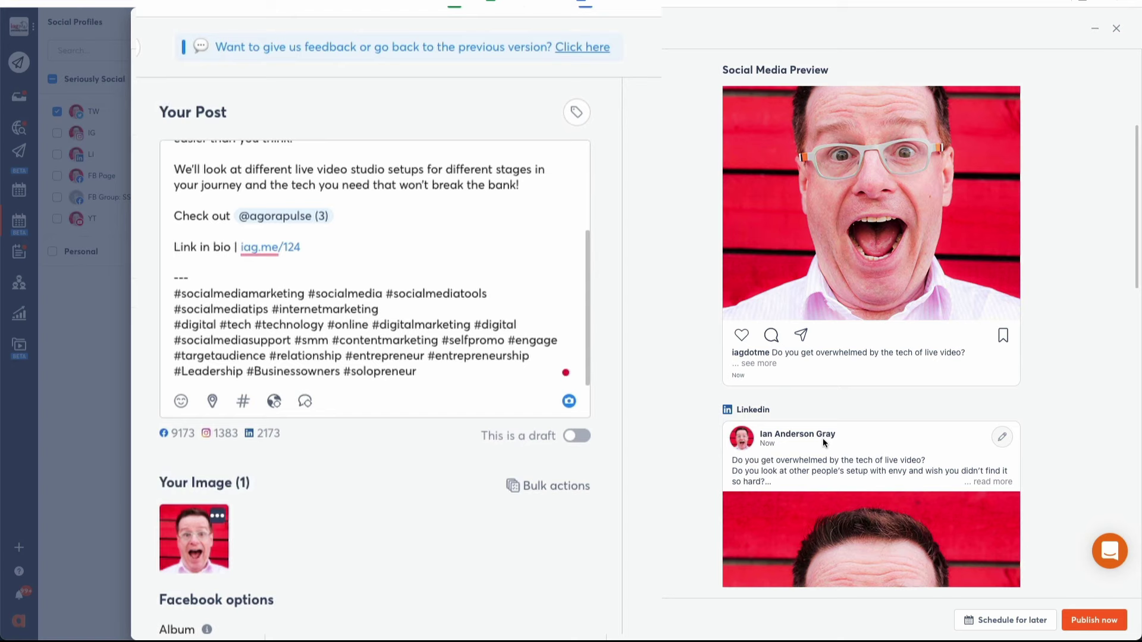
{"action": "scroll", "coordinate": [822, 437], "scroll_direction": "down", "scroll_amount": 7}
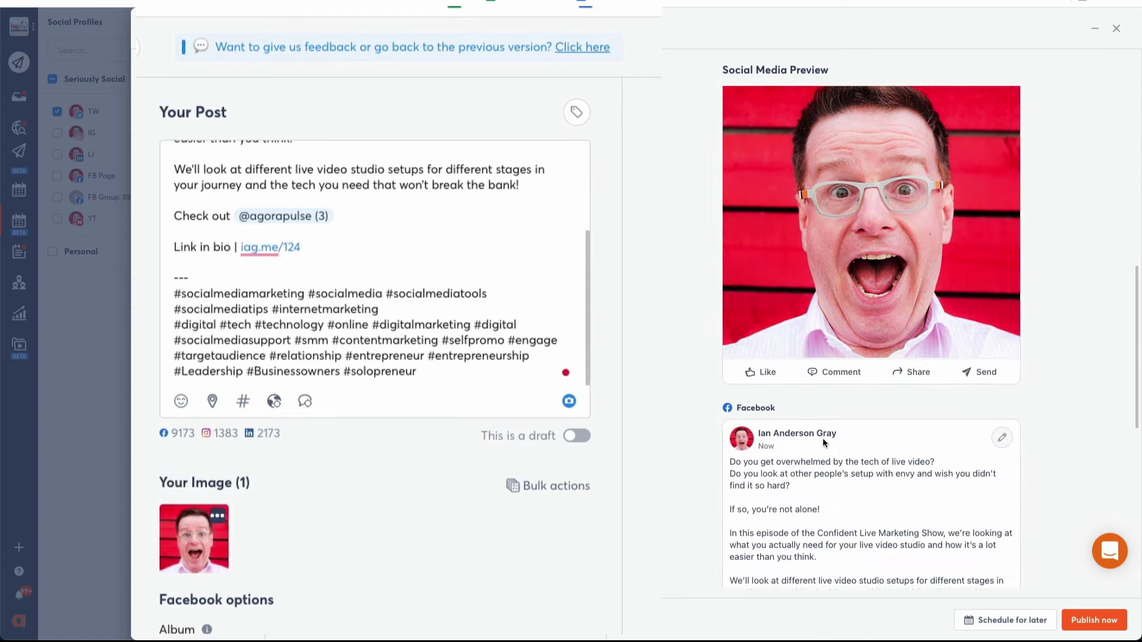
{"action": "scroll", "coordinate": [823, 438], "scroll_direction": "down", "scroll_amount": 7}
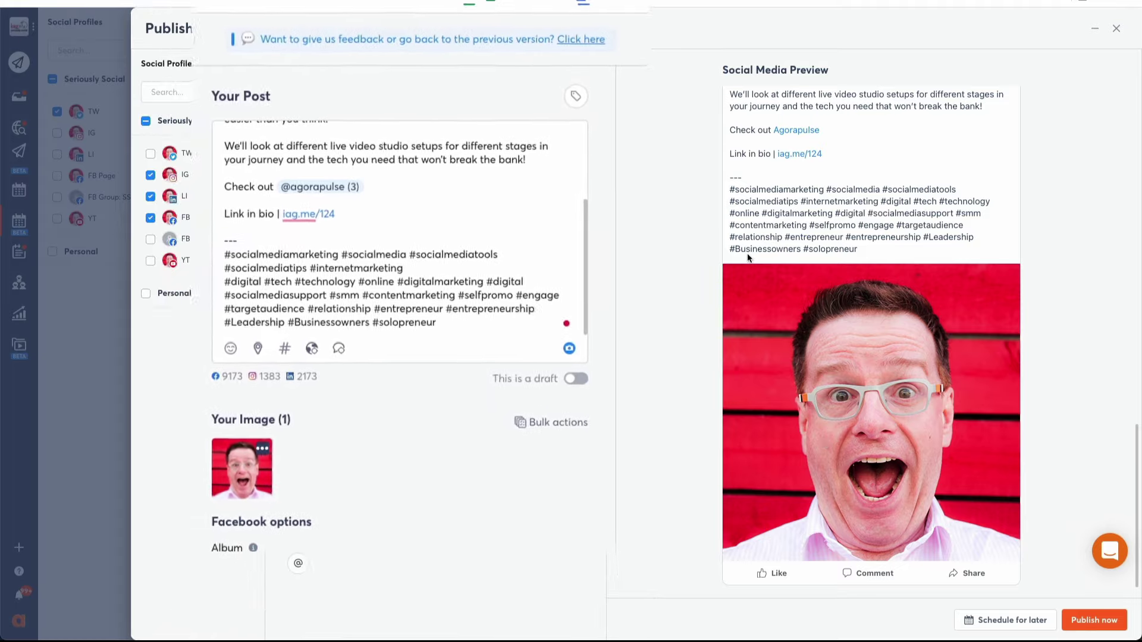
Give Twitter its own short version: the two opening questions plus the iag.me/124 link.
{"action": "left_click", "coordinate": [1006, 176]}
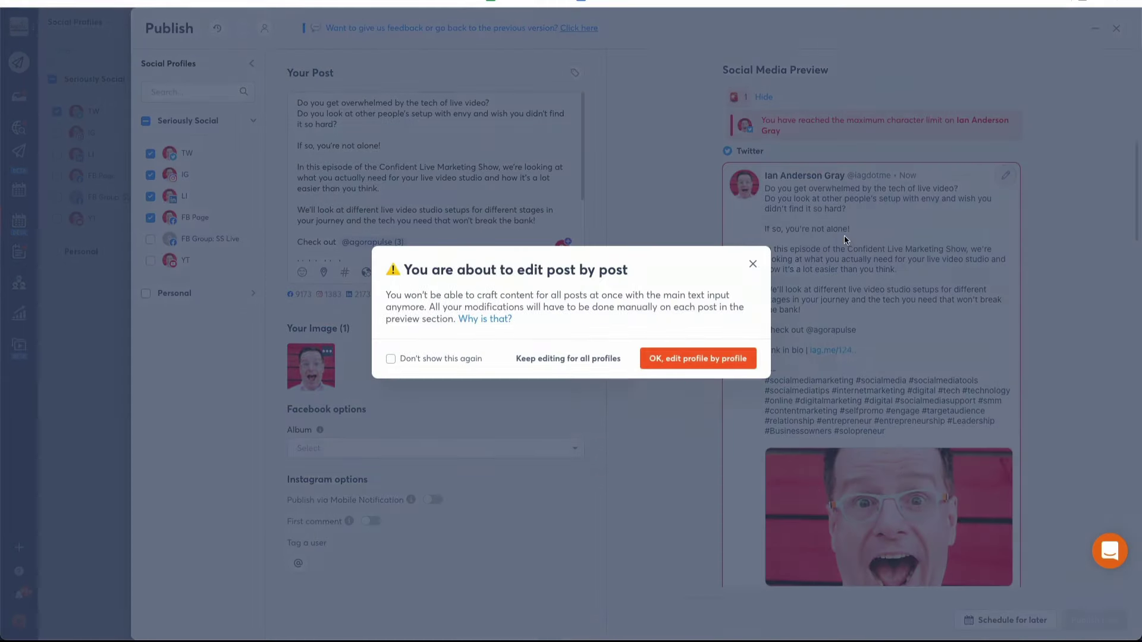
{"action": "left_click", "coordinate": [697, 361]}
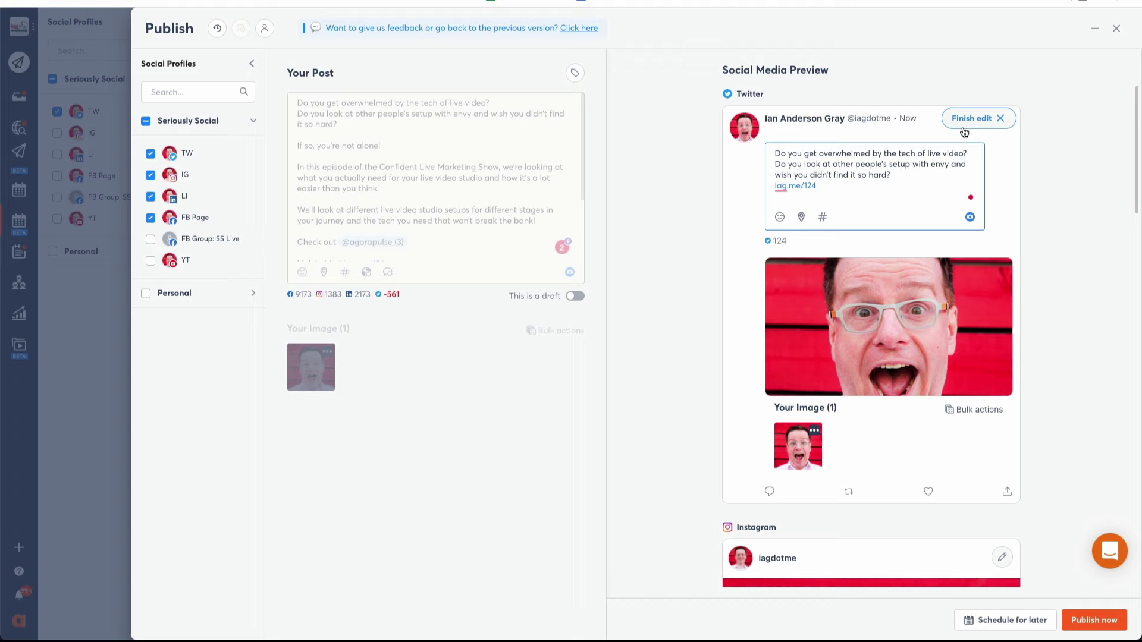
{"action": "left_click", "coordinate": [971, 119]}
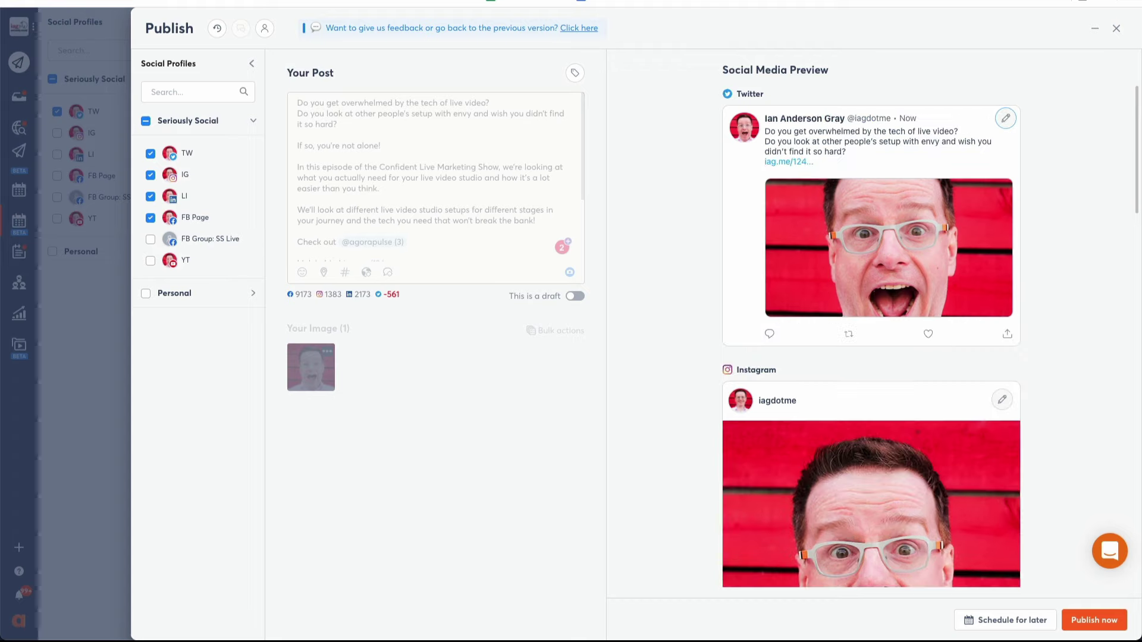
Schedule the post for 28 Sep 2021 at 15:15 for every profile.
{"action": "left_click", "coordinate": [1022, 622]}
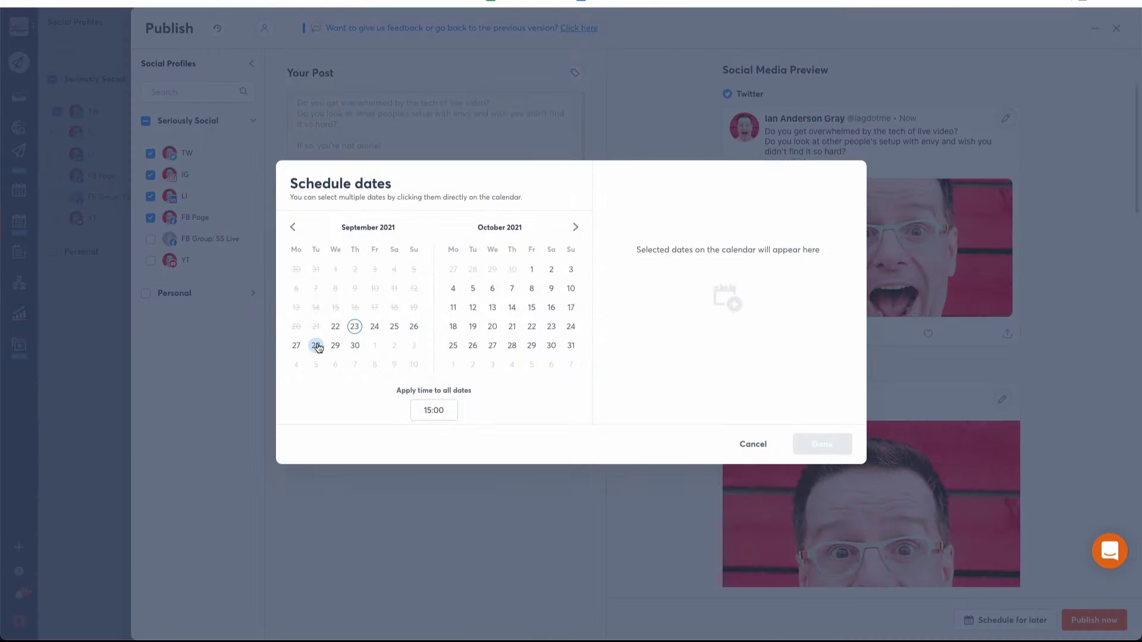
{"action": "left_click", "coordinate": [317, 346]}
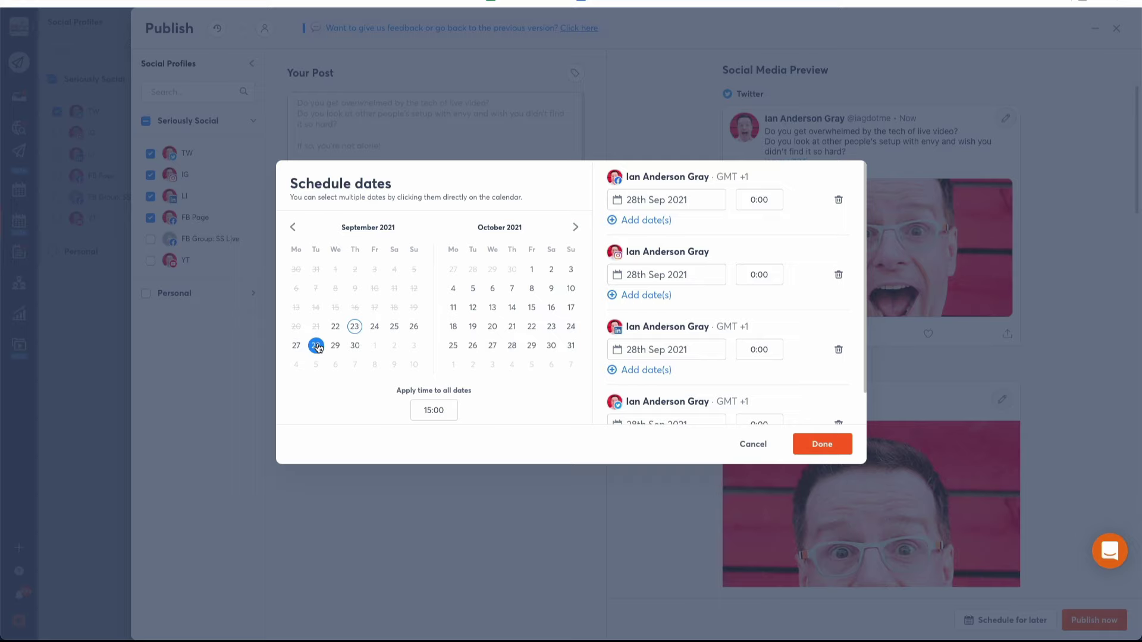
{"action": "left_click", "coordinate": [434, 410]}
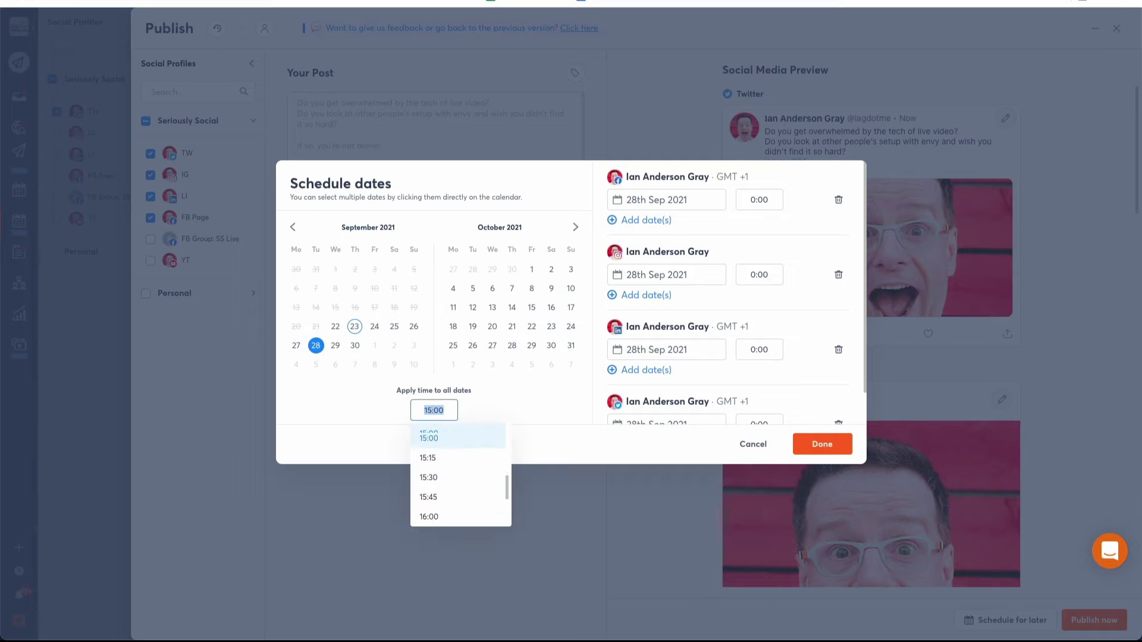
{"action": "left_click", "coordinate": [442, 456]}
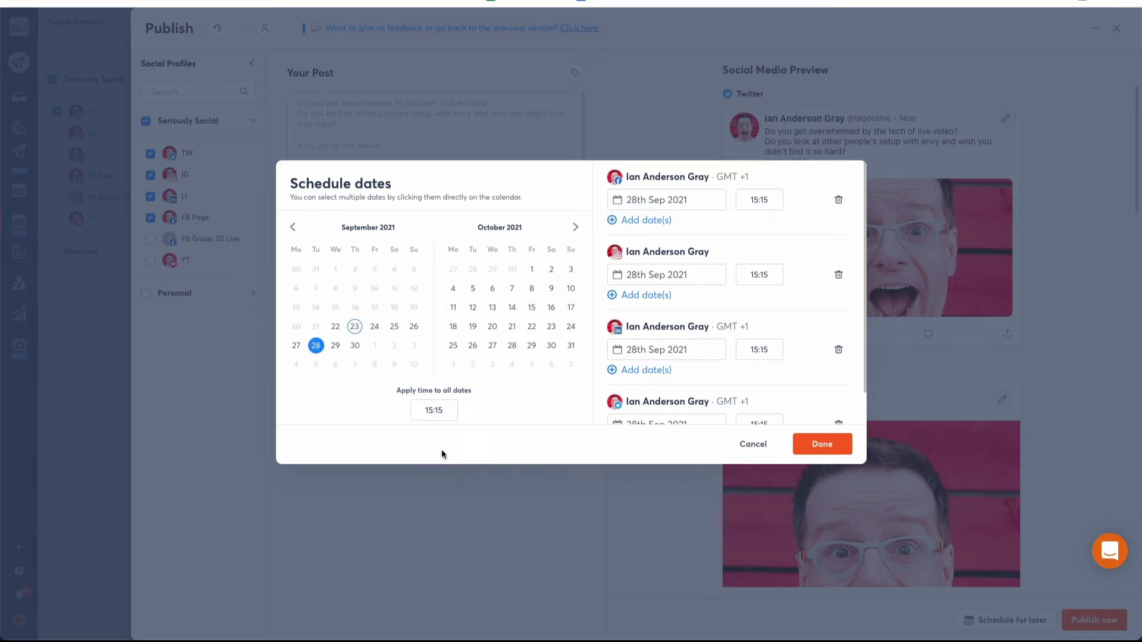
Set two profiles to 16:00 and 11:30, and add 30 Sep and 2 Oct as dates.
{"action": "left_click", "coordinate": [759, 350]}
{"action": "left_click", "coordinate": [764, 430]}
{"action": "left_click", "coordinate": [764, 429]}
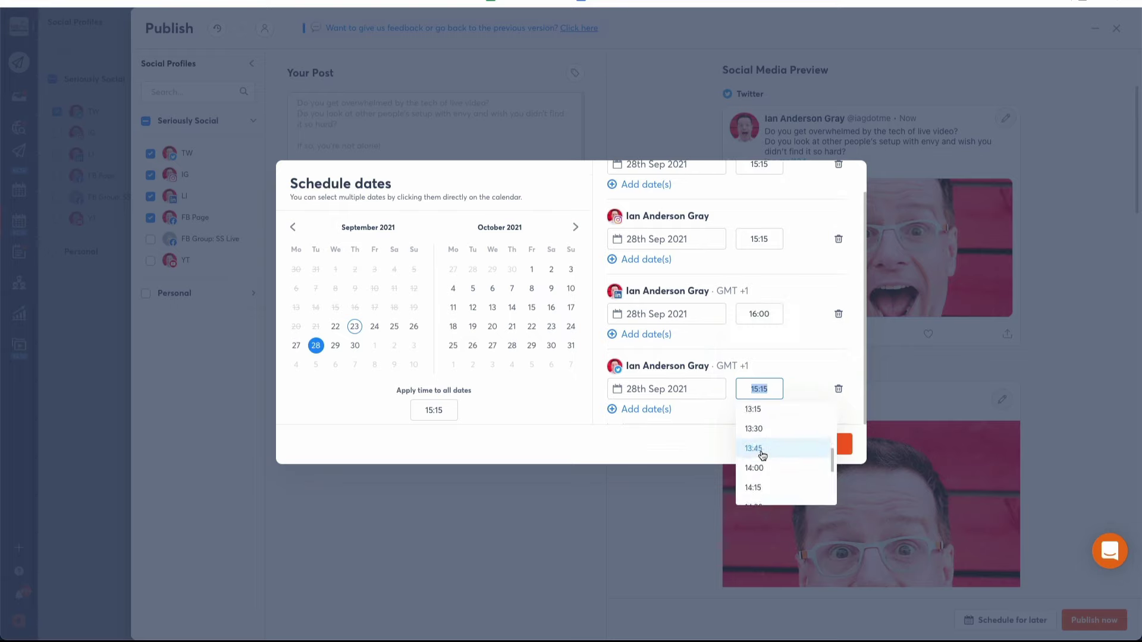
{"action": "type", "text": "11:30"}
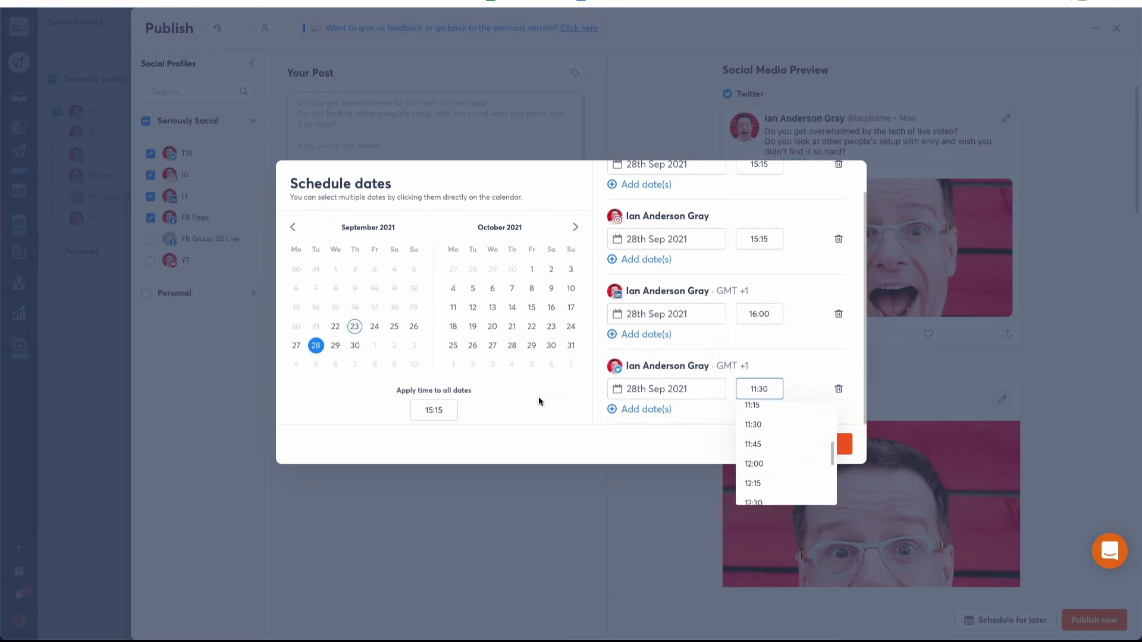
{"action": "left_click", "coordinate": [355, 346]}
{"action": "left_click", "coordinate": [551, 269]}
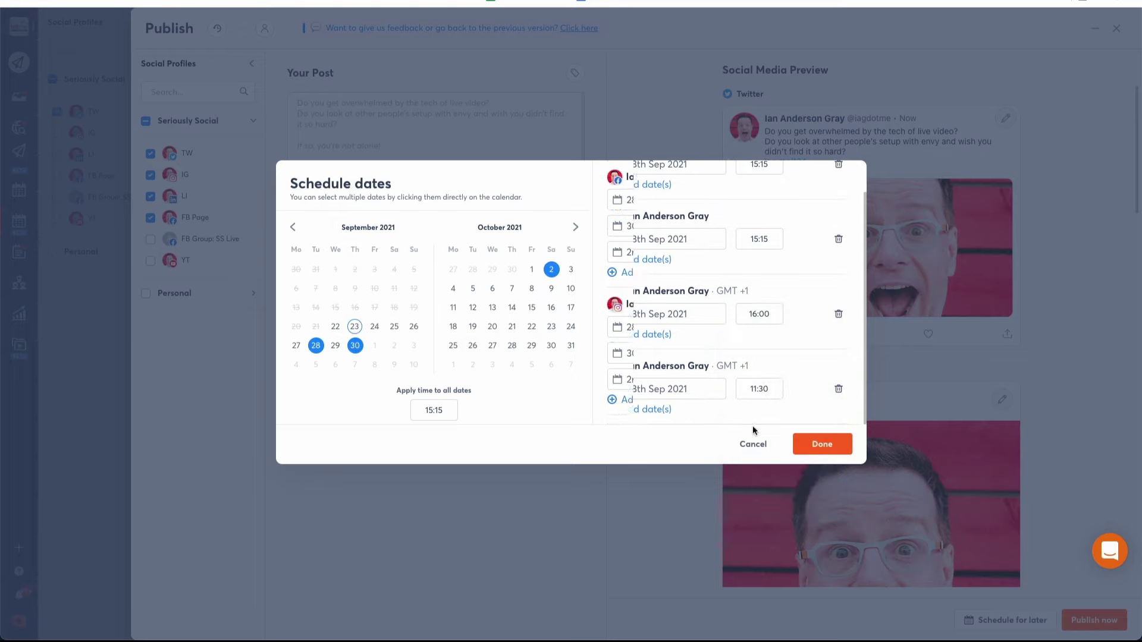
{"action": "left_click", "coordinate": [826, 443]}
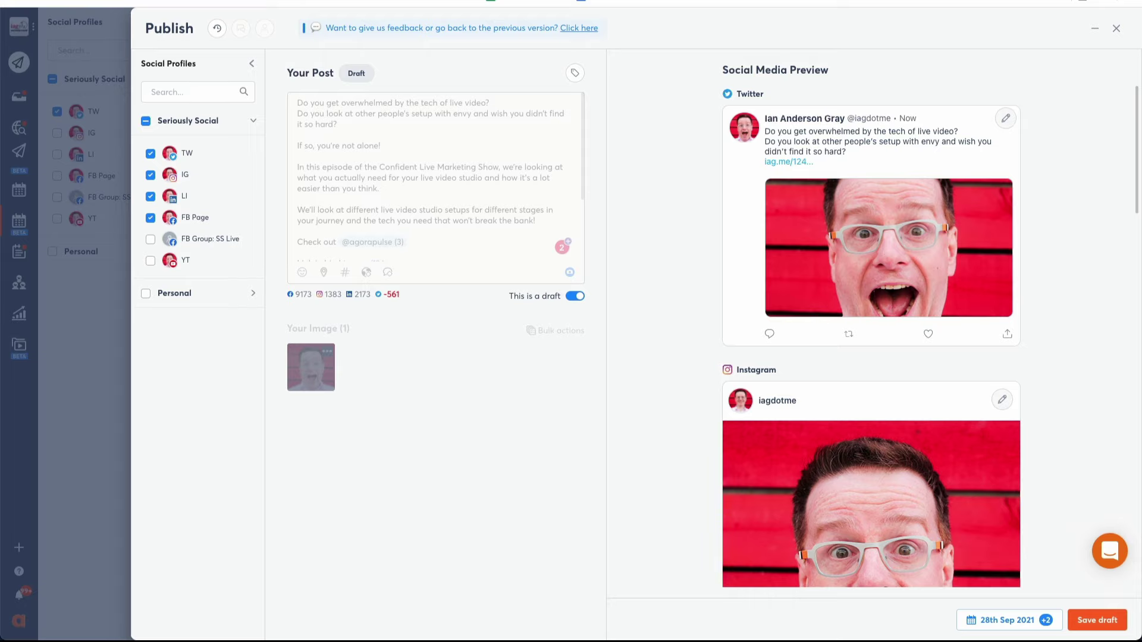
Add an Instagram first comment holding the pasted 23-hashtag block.
{"action": "scroll", "coordinate": [891, 330], "scroll_direction": "down", "scroll_amount": 5}
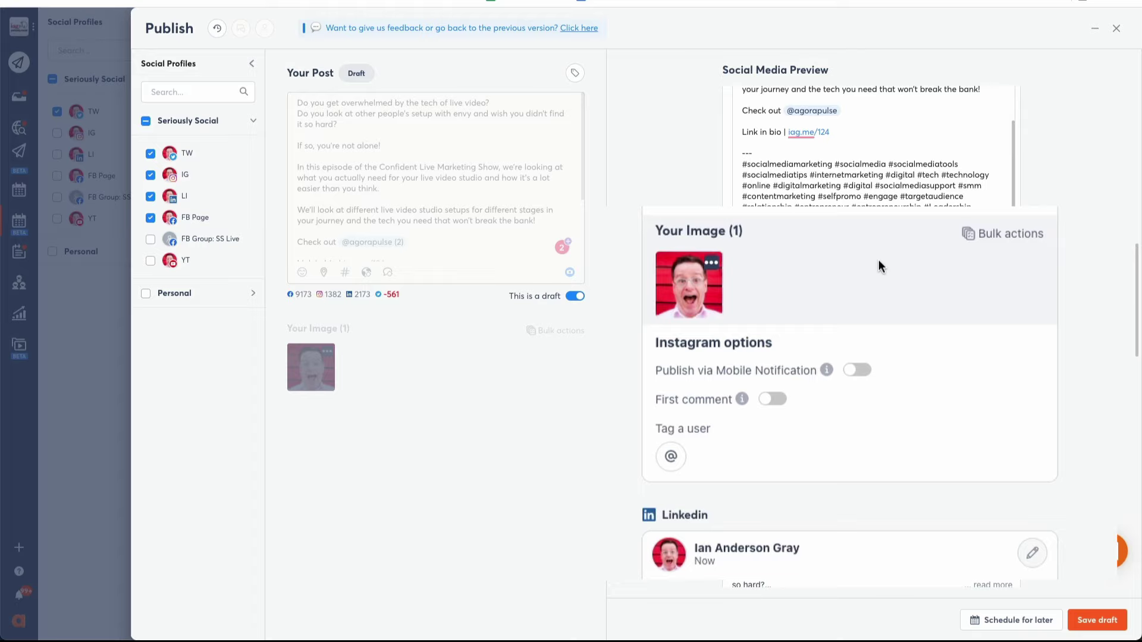
{"action": "left_click", "coordinate": [765, 392]}
{"action": "left_click", "coordinate": [727, 426]}
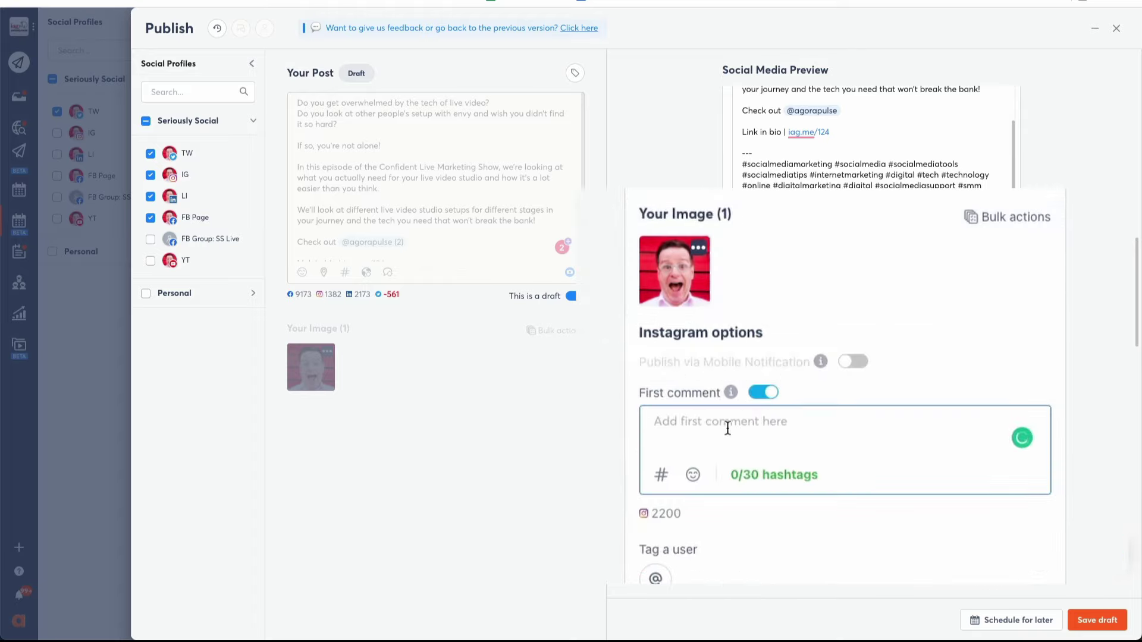
{"action": "type", "text": "#socialmediamarketing #socialmedia #socialmediatools #socialmediatips #internetmarketing #digital #tech #technology #online #digitalmarketing #digital #socialmediasupport #smm #contentmarketing #selfpromo #engage #targetaudience #relationship #entrepreneur #entrepreneurship #Leadership #Businessowners #solopreneur"}
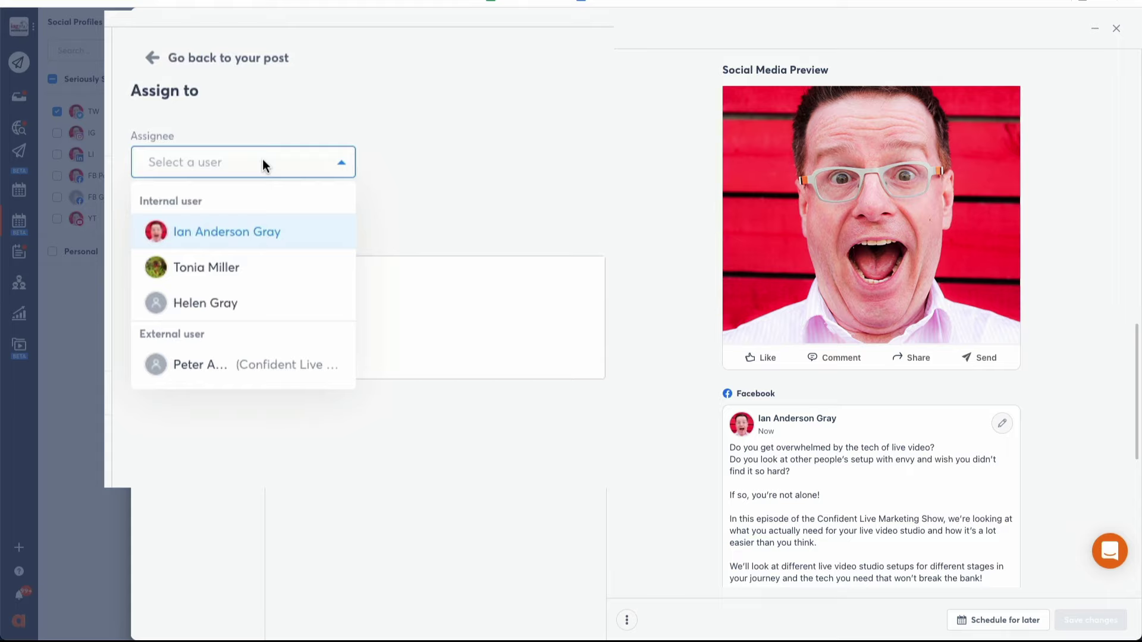
Assign two internal teammates and one external user, require everyone's approval, note 'Please check this out!'.
{"action": "left_click", "coordinate": [224, 262]}
{"action": "left_click", "coordinate": [298, 161]}
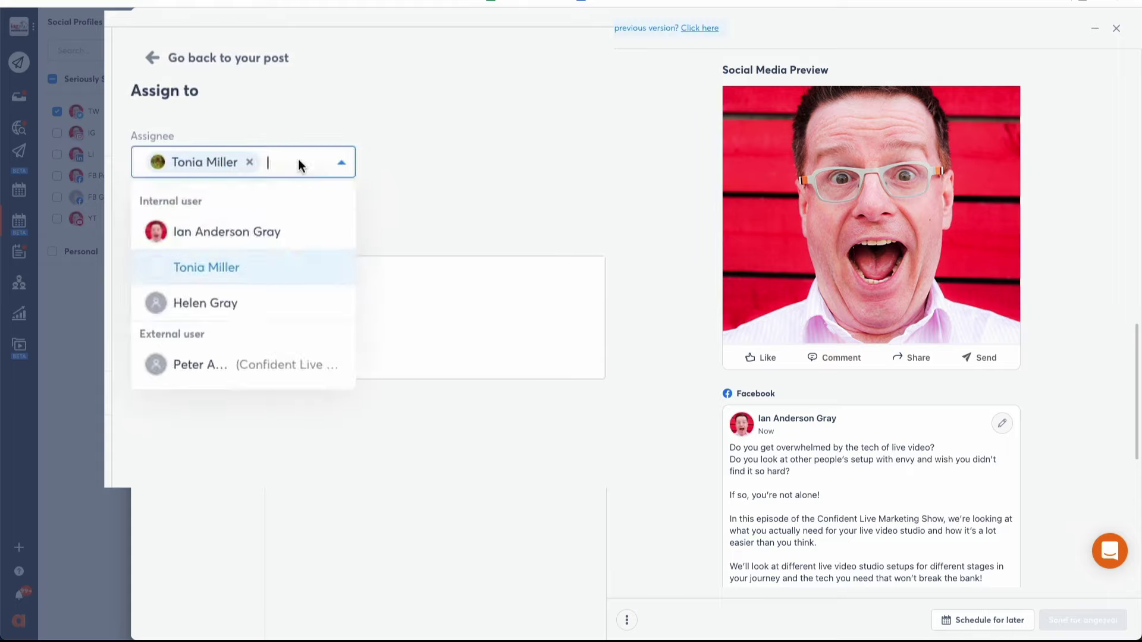
{"action": "left_click", "coordinate": [261, 319]}
{"action": "left_click", "coordinate": [294, 188]}
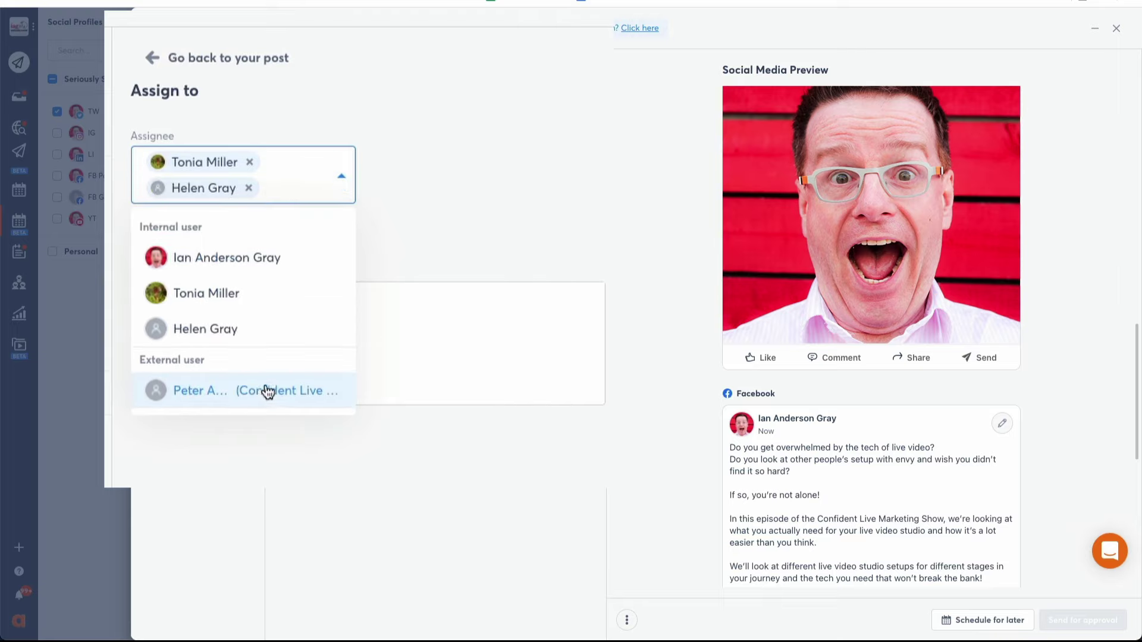
{"action": "left_click", "coordinate": [265, 390]}
{"action": "left_click", "coordinate": [281, 294]}
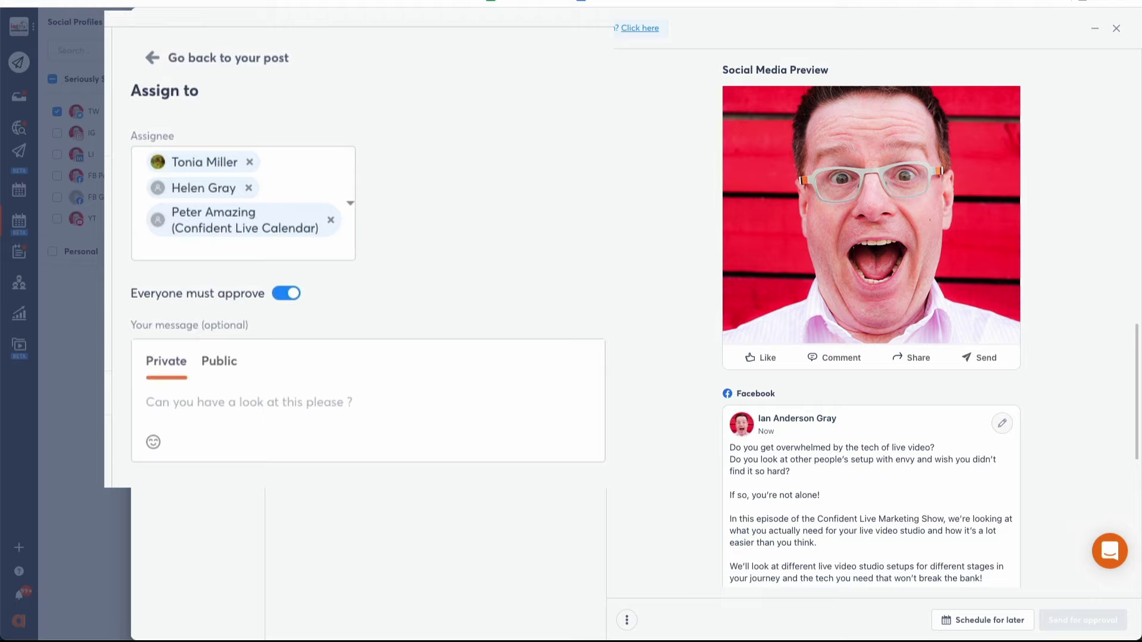
{"action": "left_click", "coordinate": [147, 403]}
{"action": "type", "text": "Please check this"}
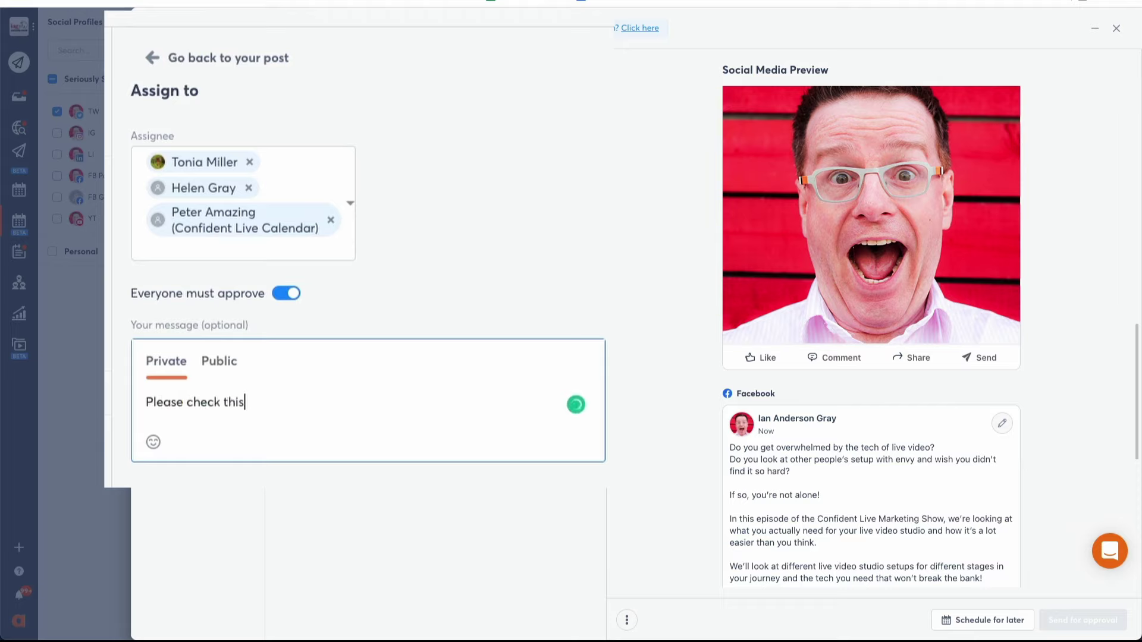
{"action": "type", "text": " out!"}
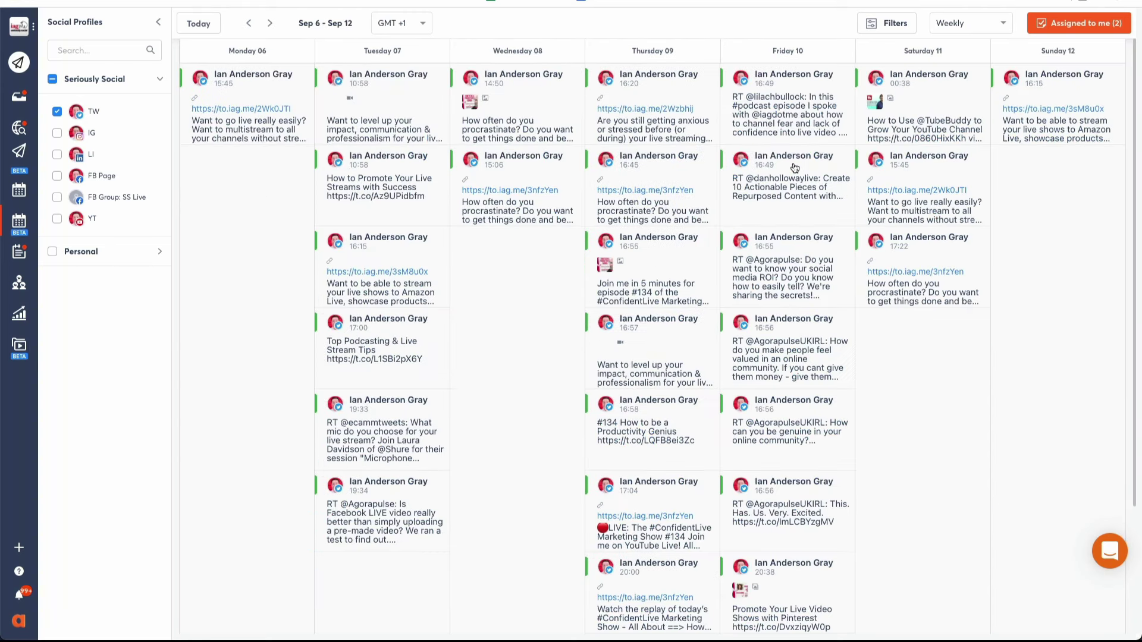
Open the 23 Sep 2021 16:26 episode #136 post in the Edit scheduled post window.
{"action": "left_click", "coordinate": [725, 176]}
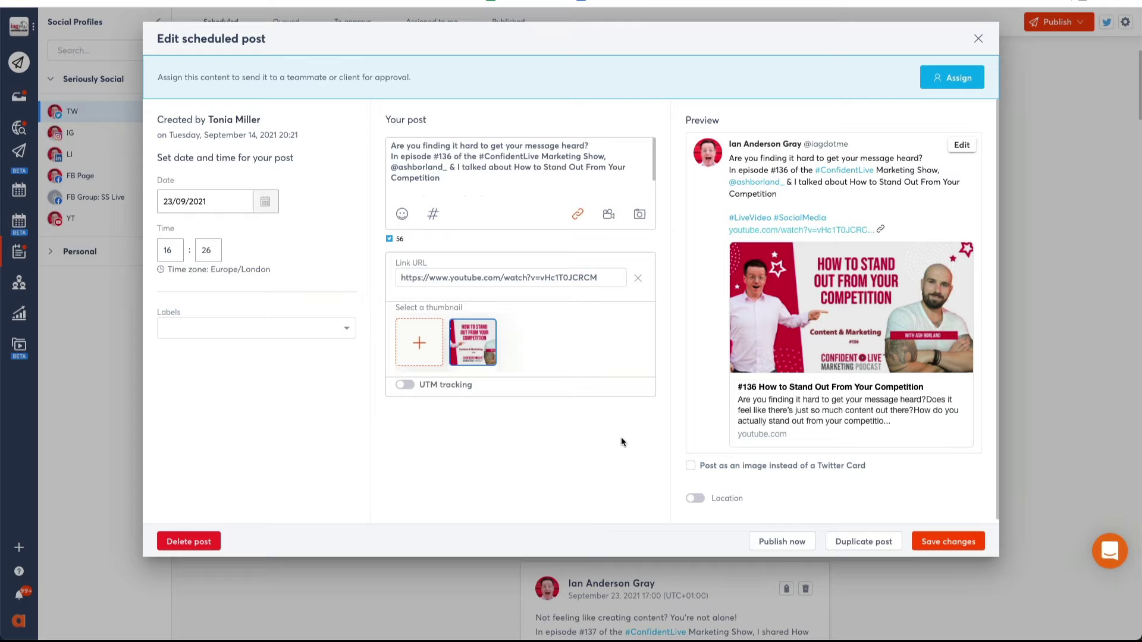
Assign the scheduled post to a teammate with the message 'Please make this more snazzy!'.
{"action": "left_click", "coordinate": [952, 78]}
{"action": "left_click", "coordinate": [530, 273]}
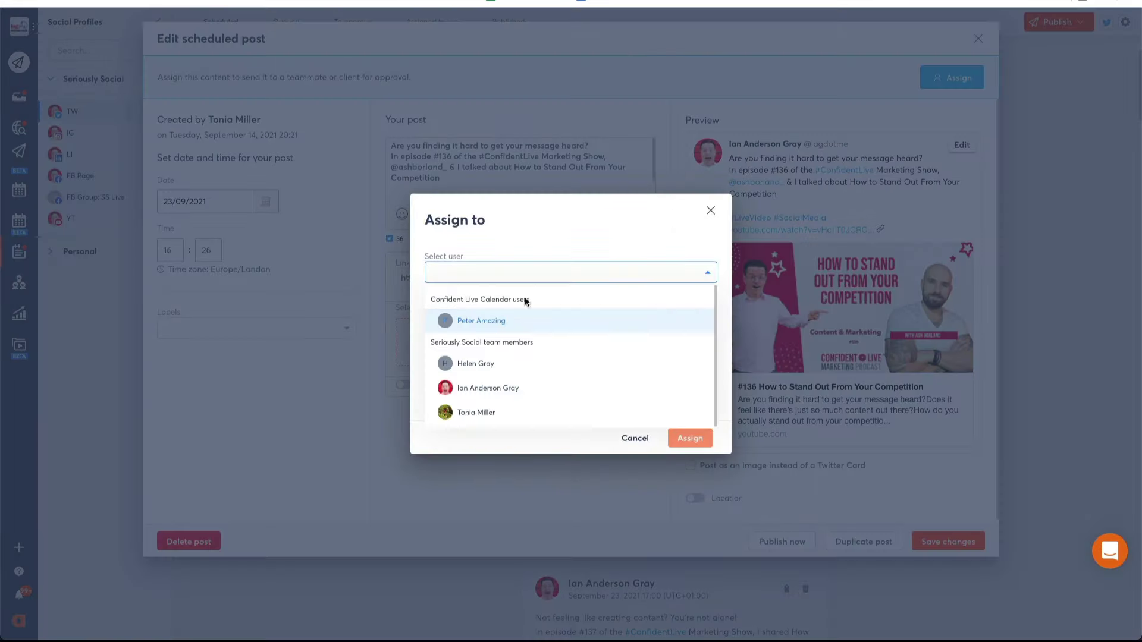
{"action": "left_click", "coordinate": [485, 364]}
{"action": "left_click", "coordinate": [576, 343]}
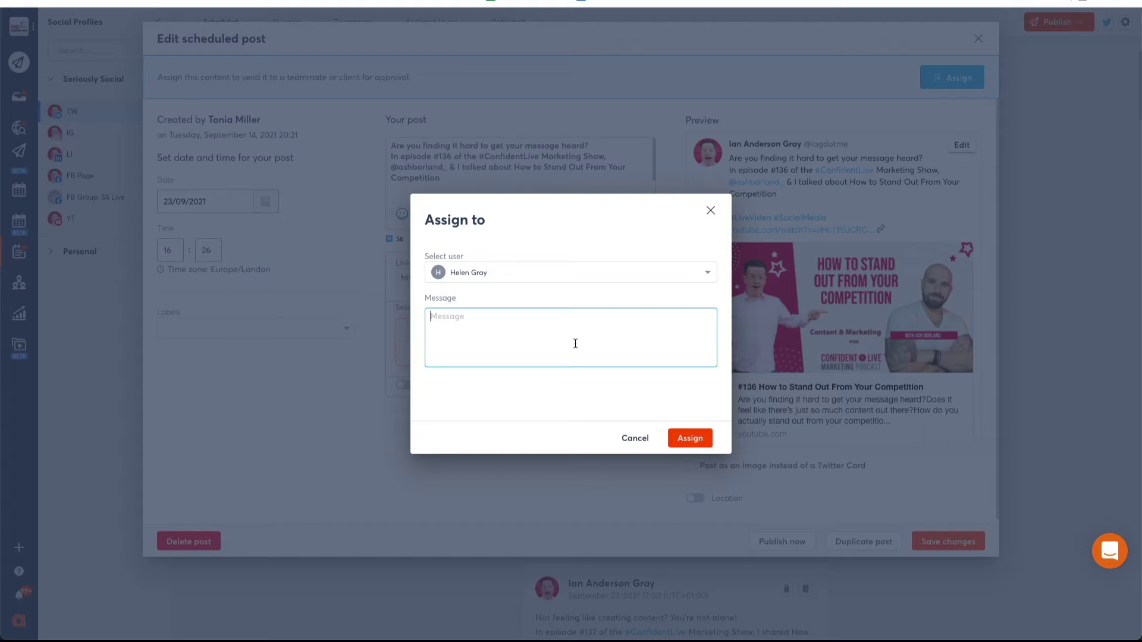
{"action": "type", "text": "Please"}
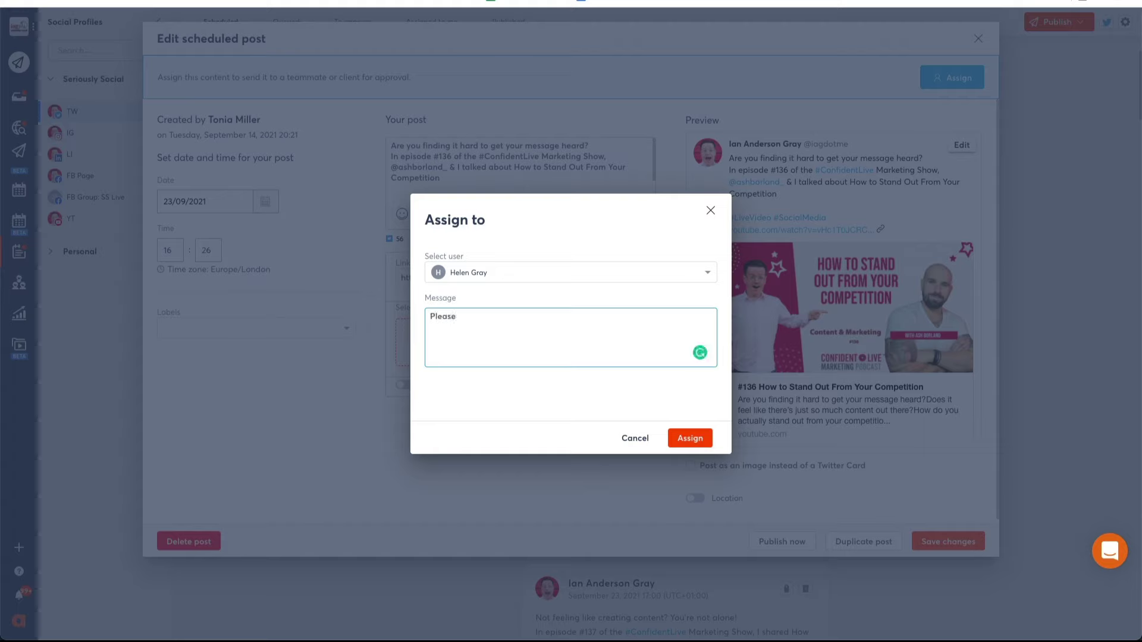
{"action": "type", "text": " make this more snazzy!"}
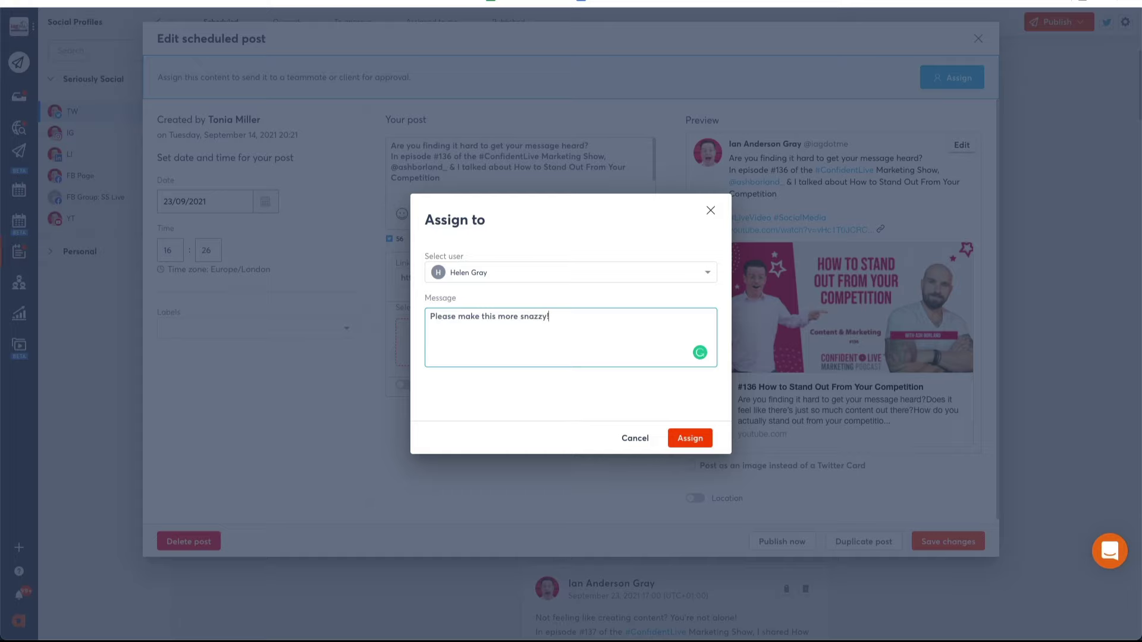
{"action": "left_click", "coordinate": [691, 438]}
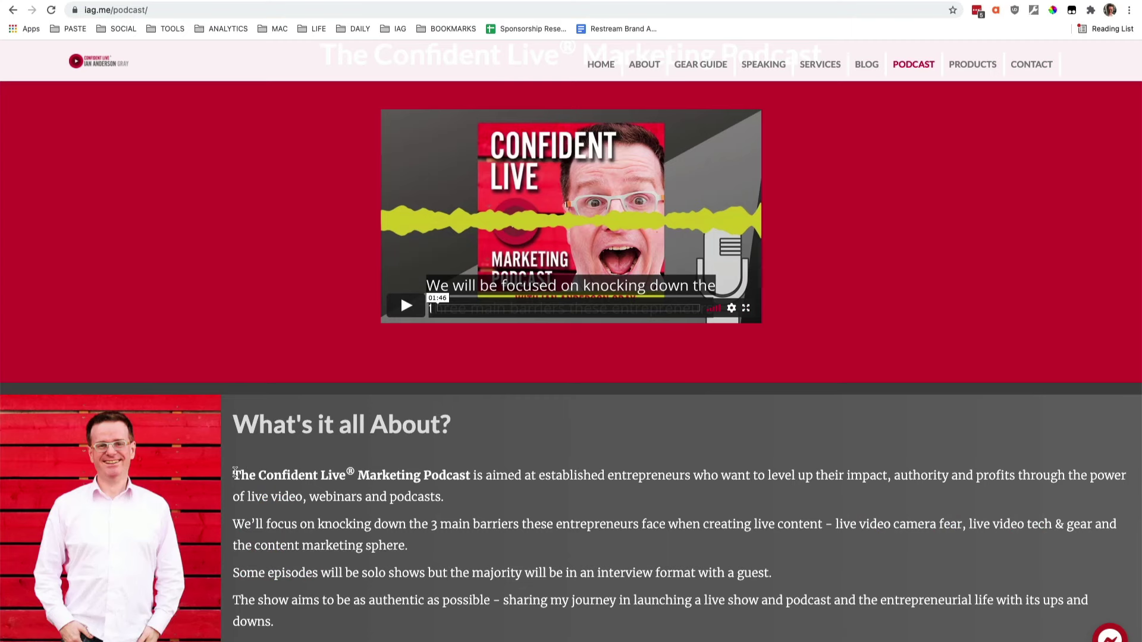
Schedule the podcast page's opening paragraph as a new Agorapulse post via the extension.
{"action": "left_click_drag", "start_coordinate": [235, 473], "coordinate": [445, 498]}
{"action": "right_click", "coordinate": [370, 499]}
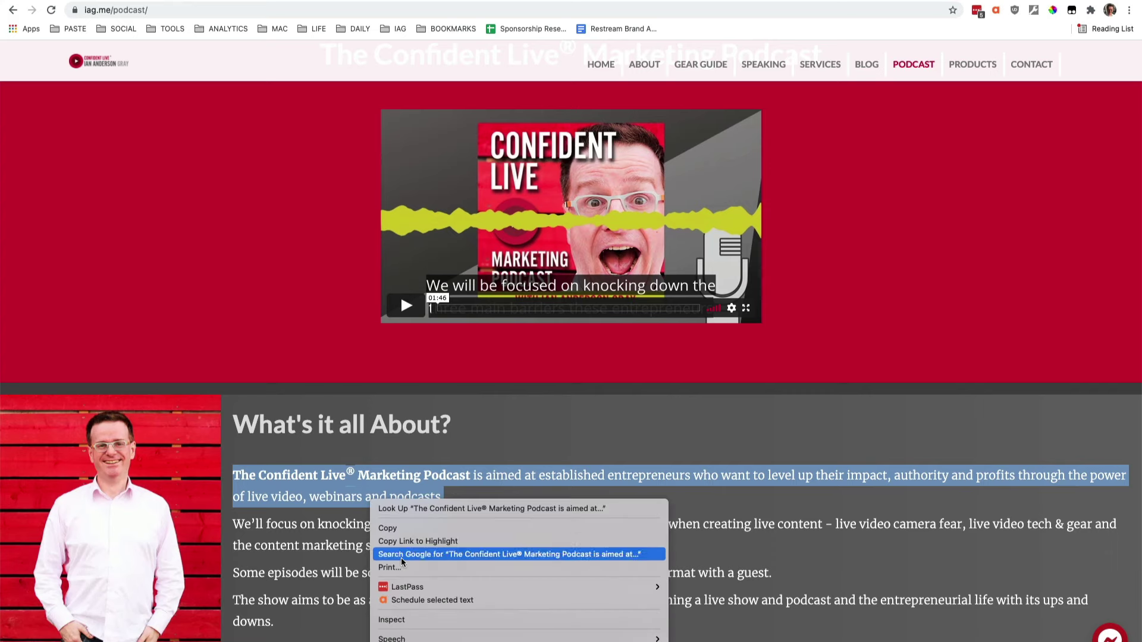
{"action": "left_click", "coordinate": [424, 600]}
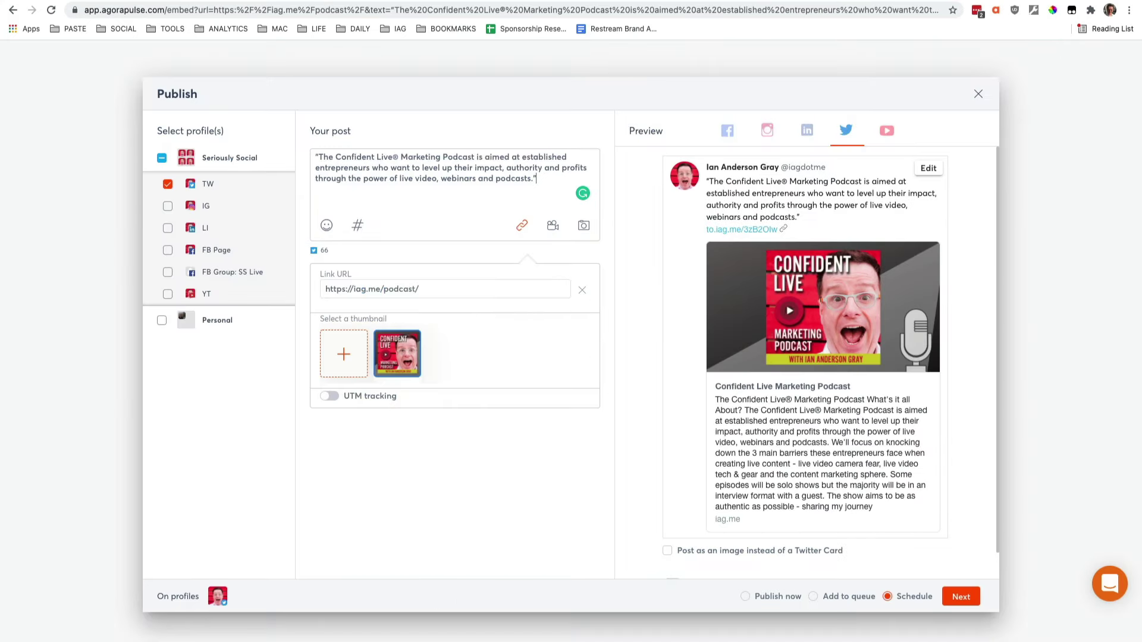